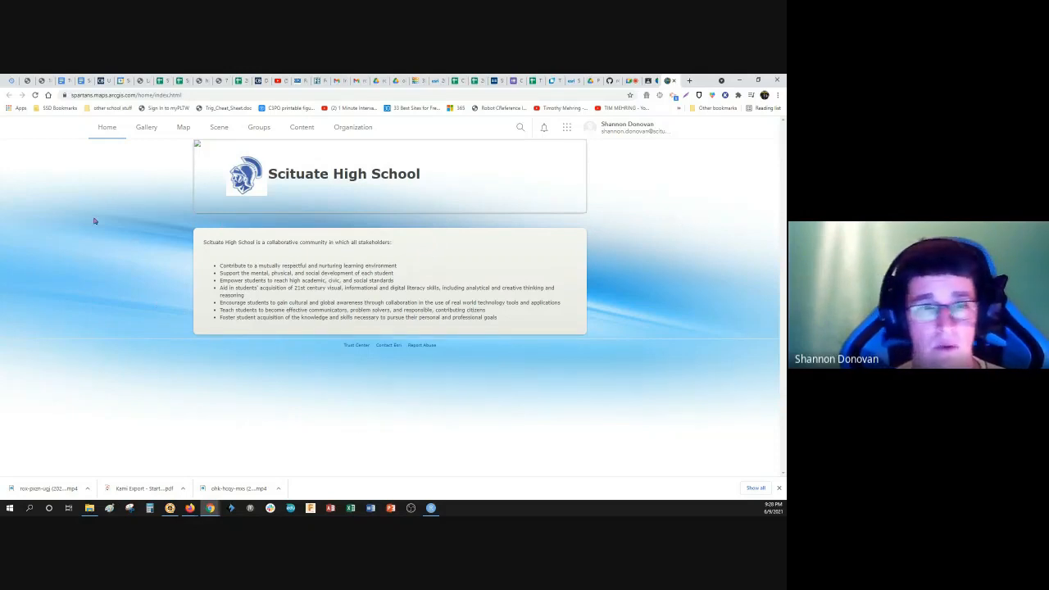
Step: Open a new web map and locate Rhode Island, USA on it
click(182, 129)
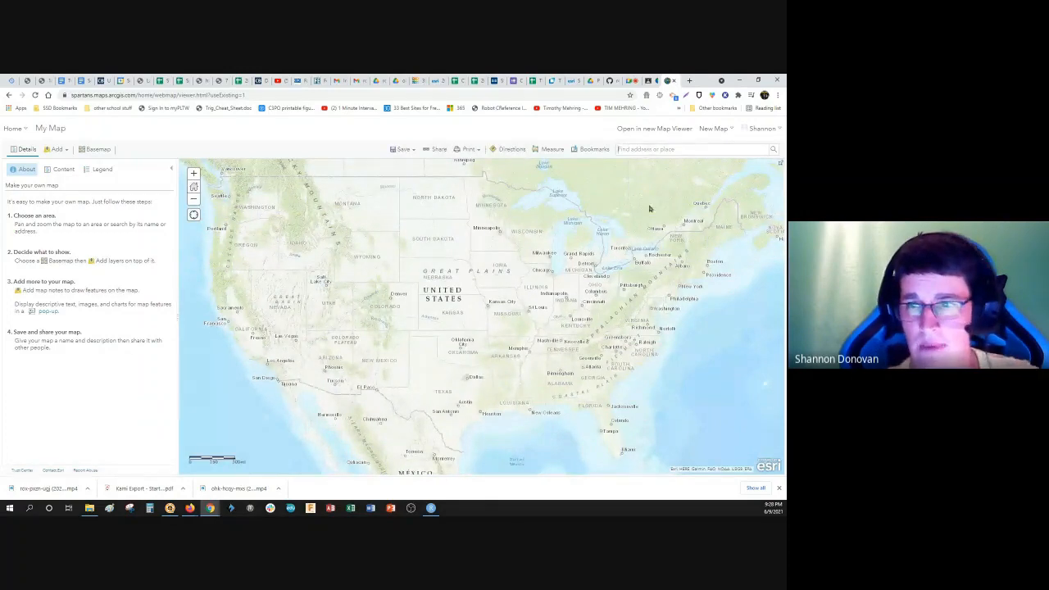
text(rhode)
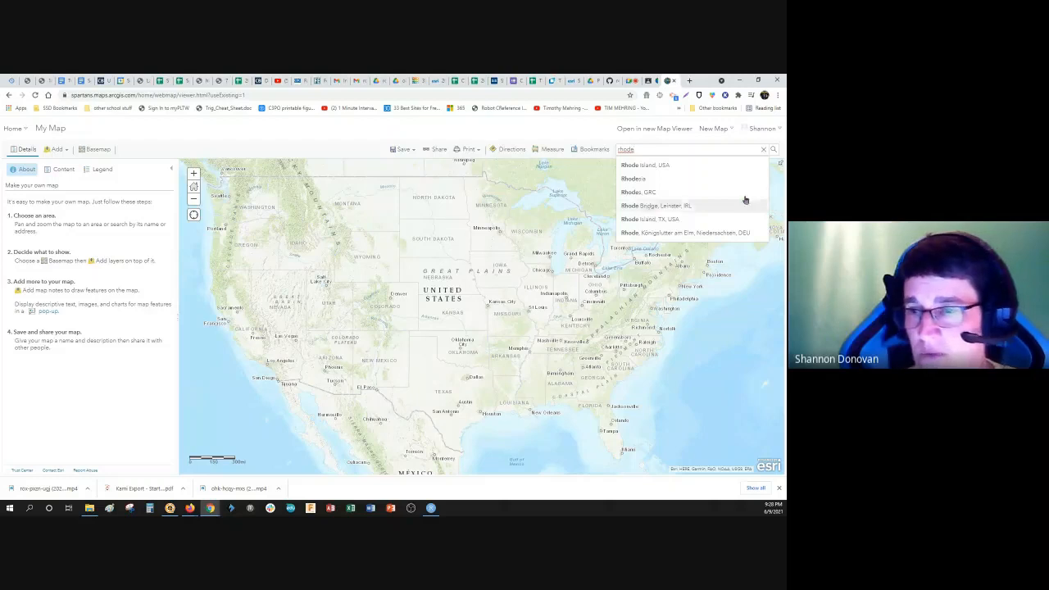
click(643, 164)
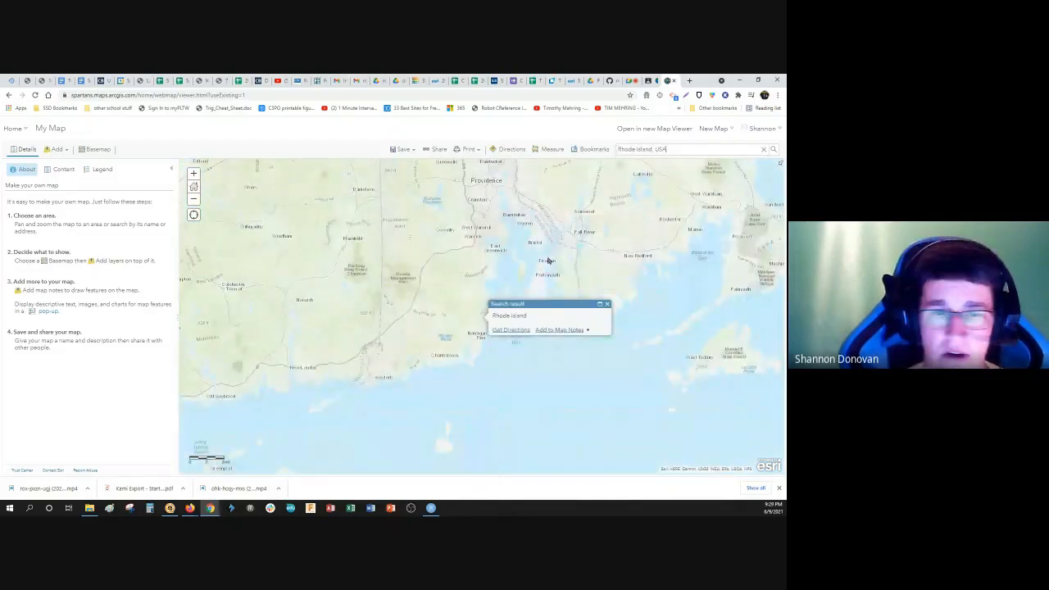
Step: Switch the basemap to Dark Gray Canvas, recentre on Rhode Island and dismiss the search result pop-up
click(92, 151)
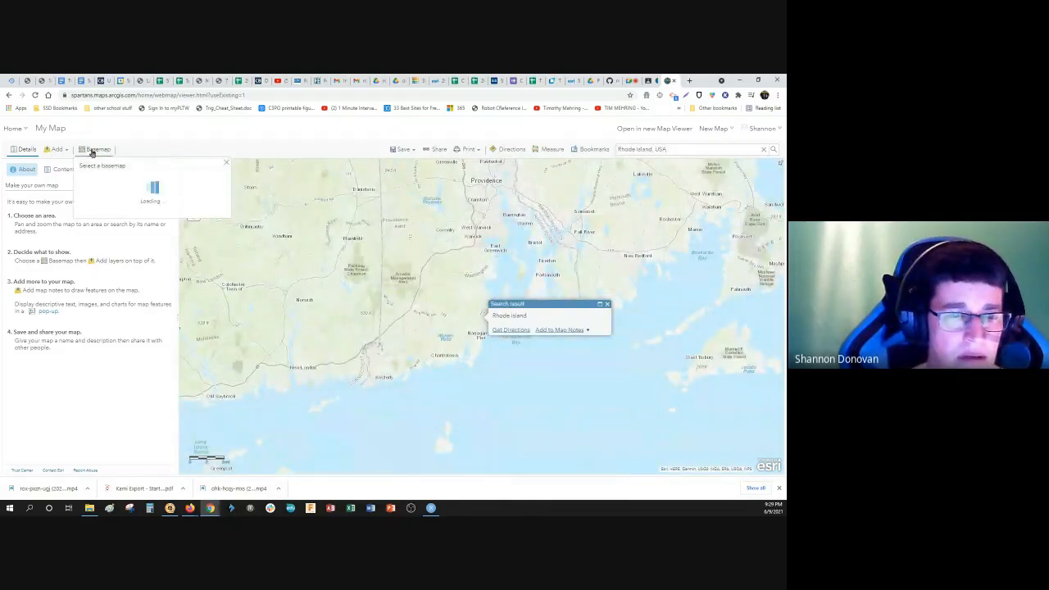
click(148, 237)
drag(322, 226, 310, 303)
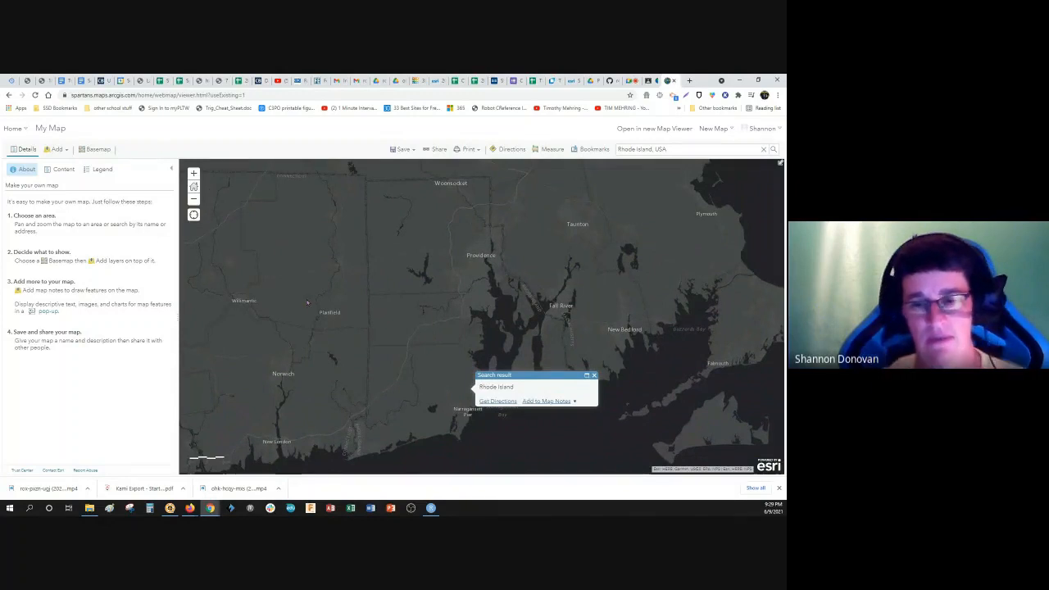
click(593, 375)
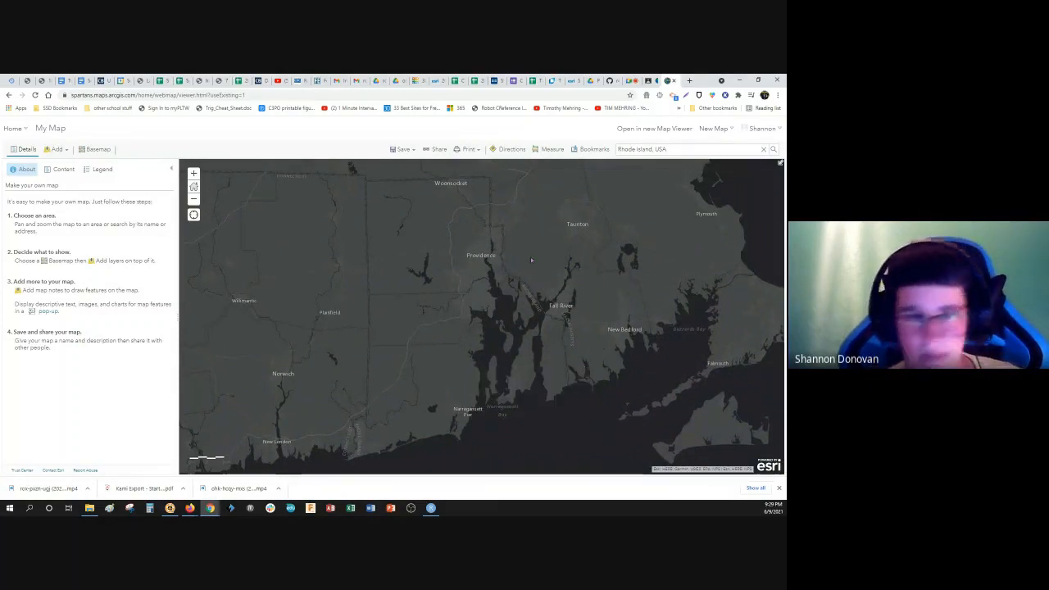
Step: Search for layers to add in ArcGIS Online using the keyword "population"
click(68, 154)
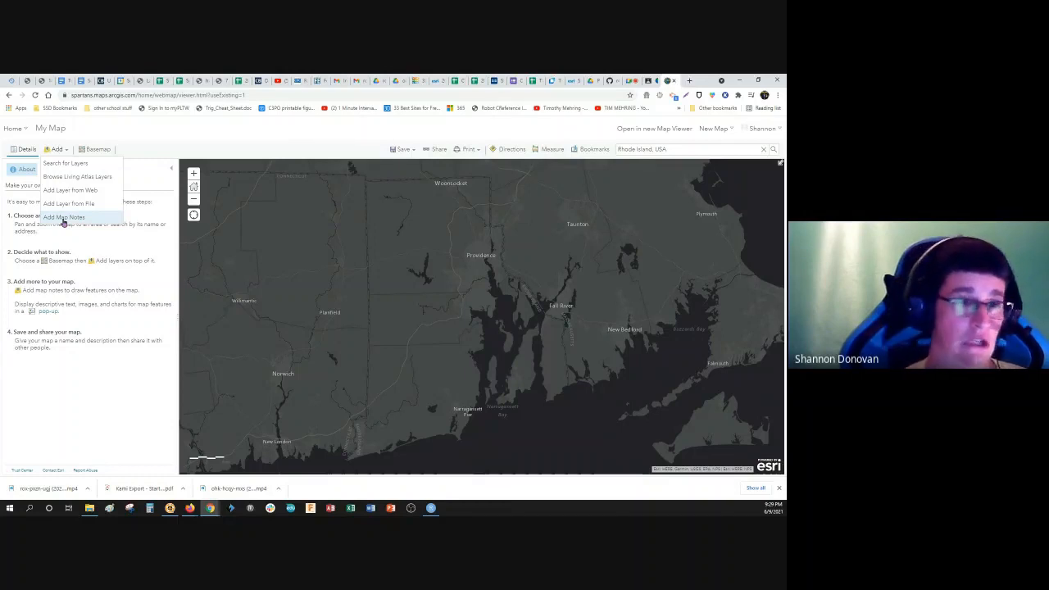
click(62, 164)
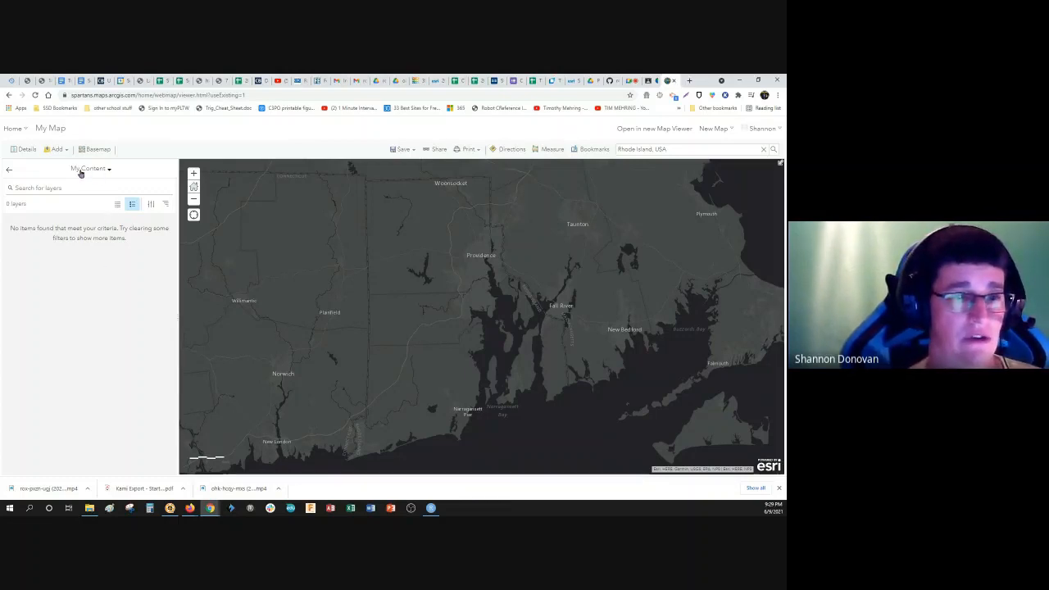
click(110, 171)
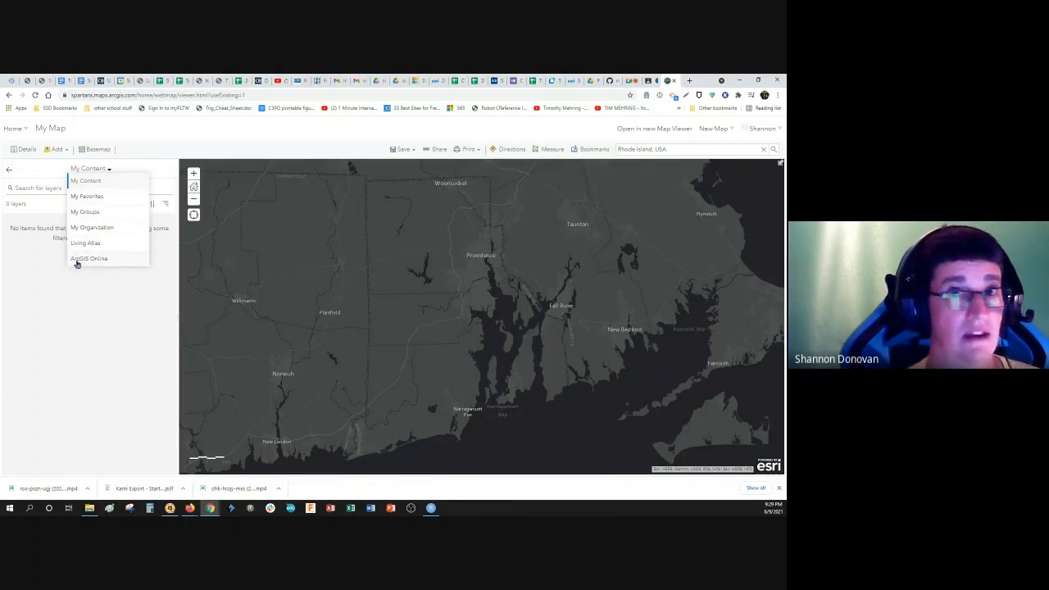
click(79, 258)
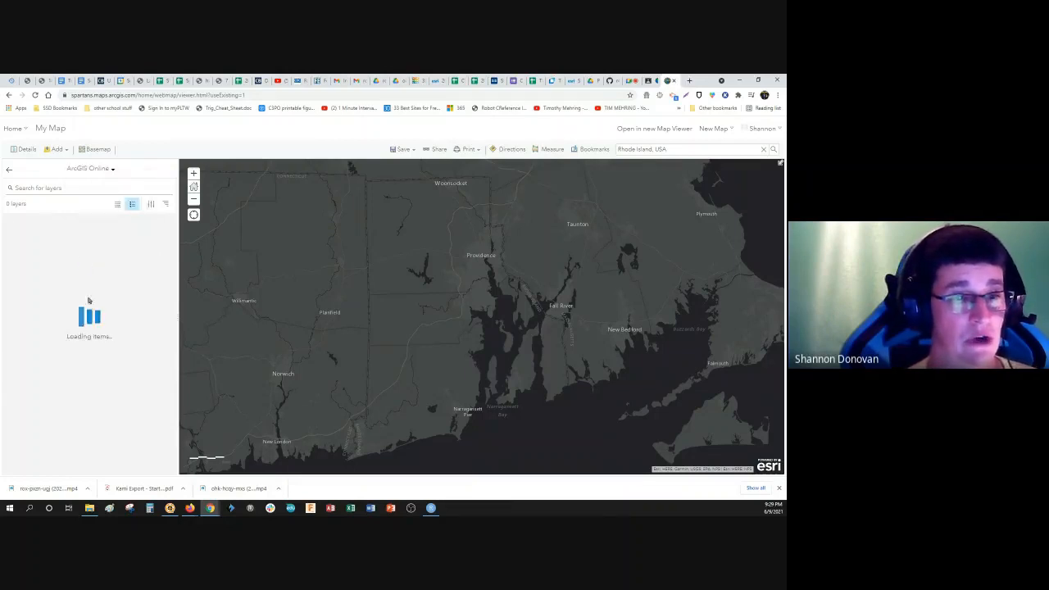
click(36, 188)
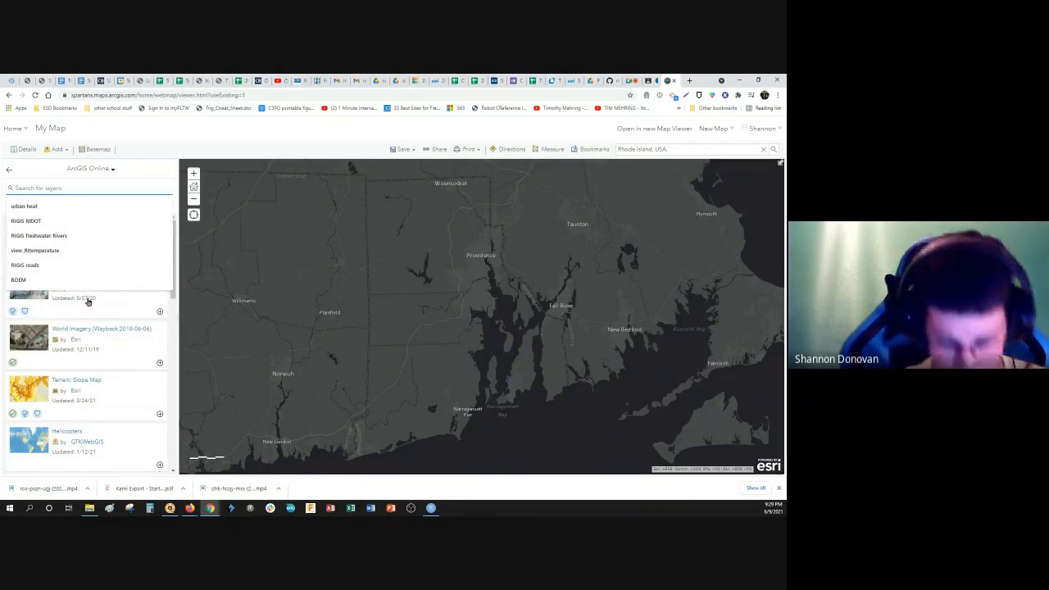
text(population)
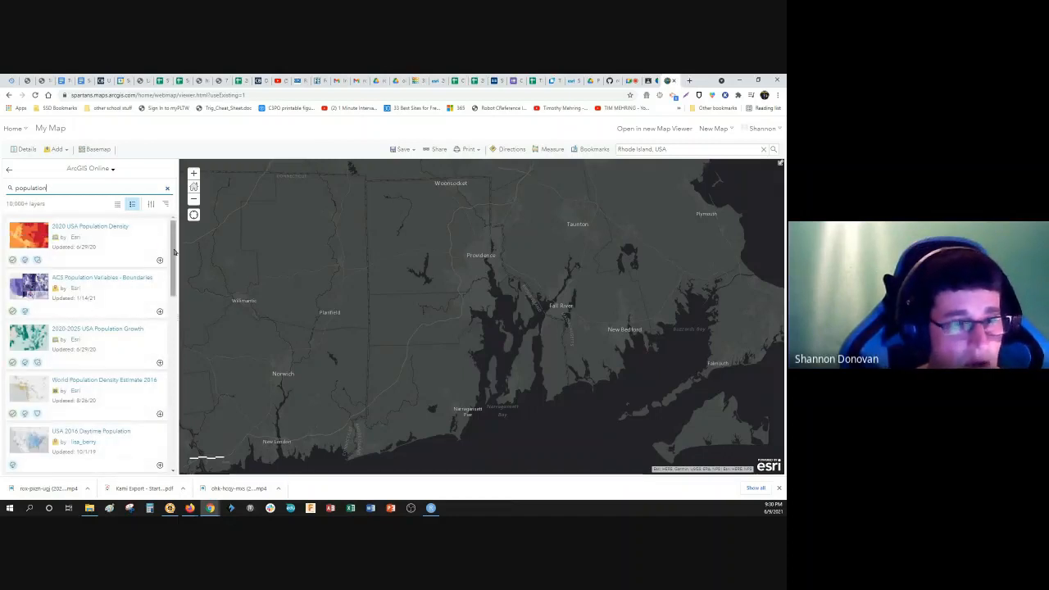
Step: Browse the population layers, add Esri's 2020 USA Population Density layer to the map and leave the layer search
mouse_move(172, 246)
mouse_down()
mouse_move(175, 267)
mouse_move(175, 257)
mouse_up()
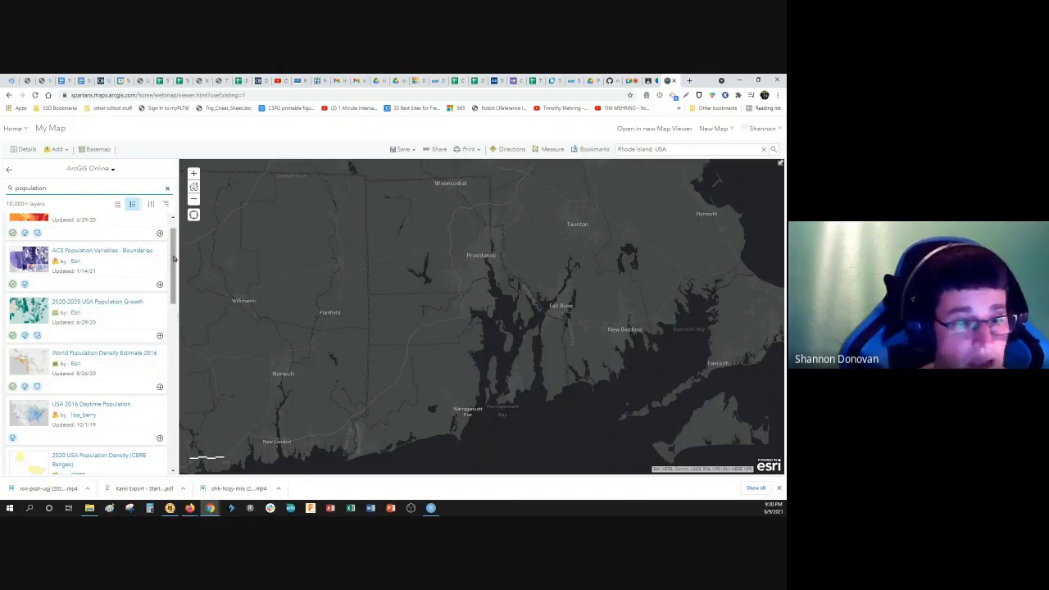
scroll(168, 281, down, 2)
drag(169, 280, 169, 324)
scroll(167, 324, down, 1)
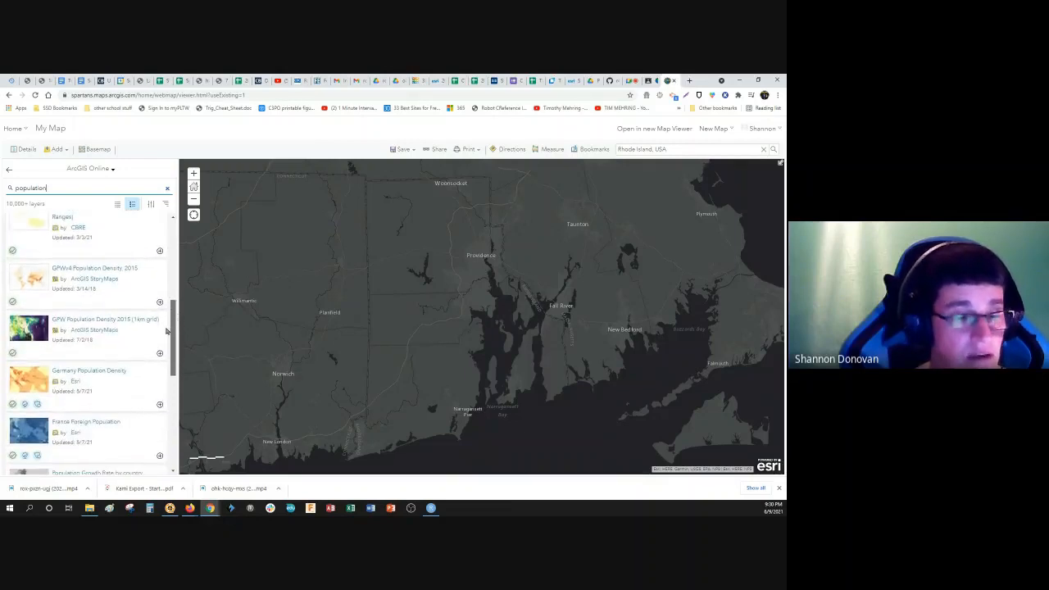
drag(172, 303, 167, 221)
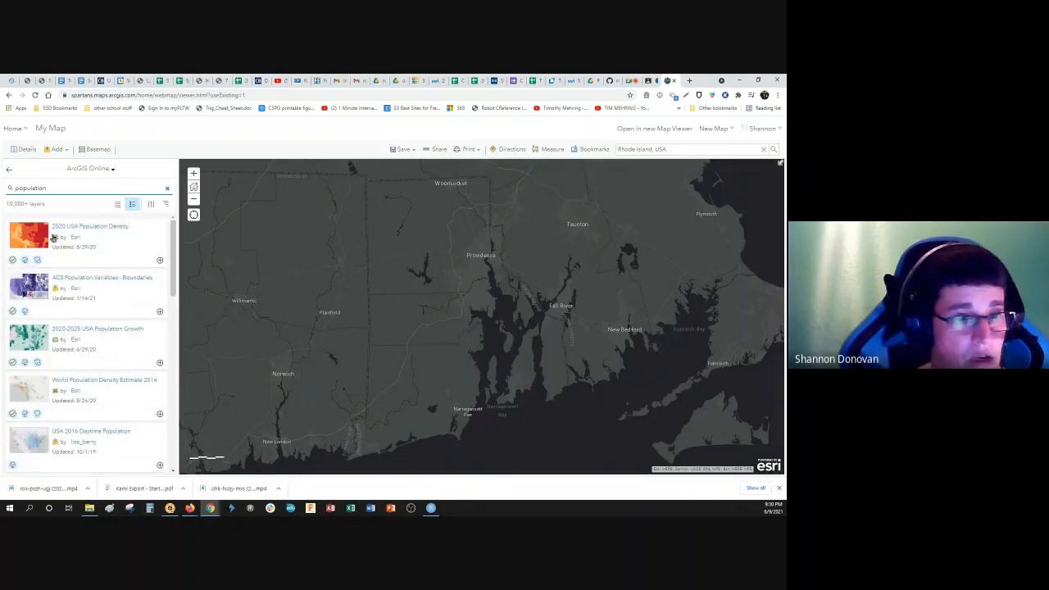
click(97, 230)
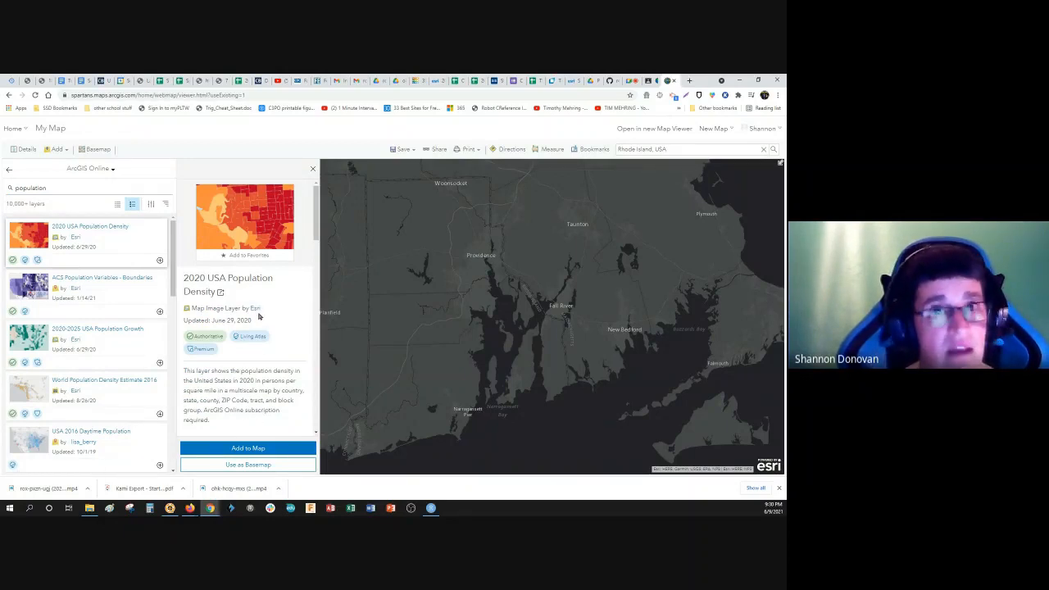
click(245, 449)
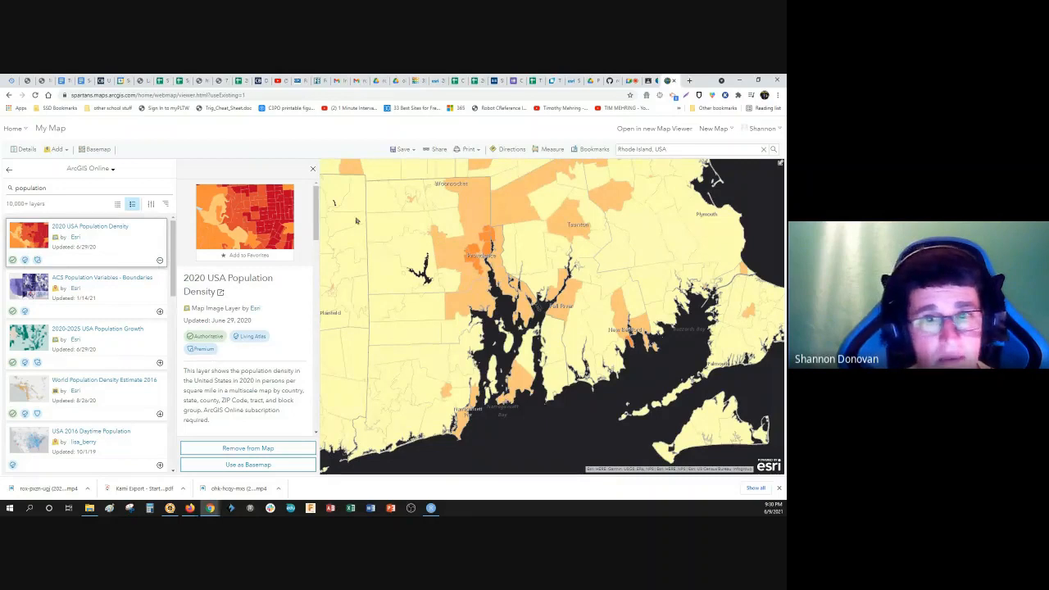
click(312, 168)
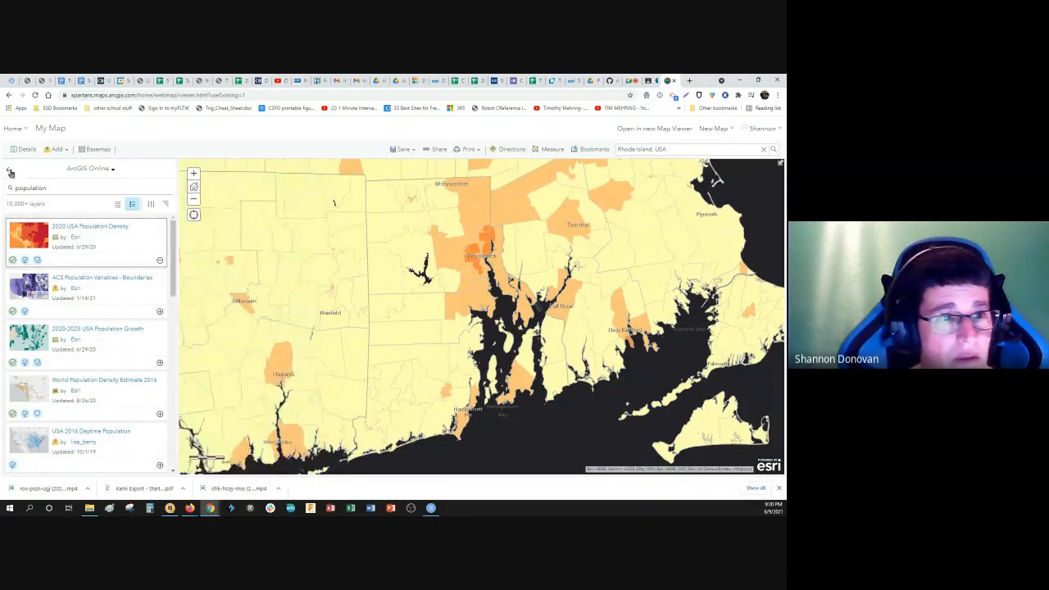
click(10, 172)
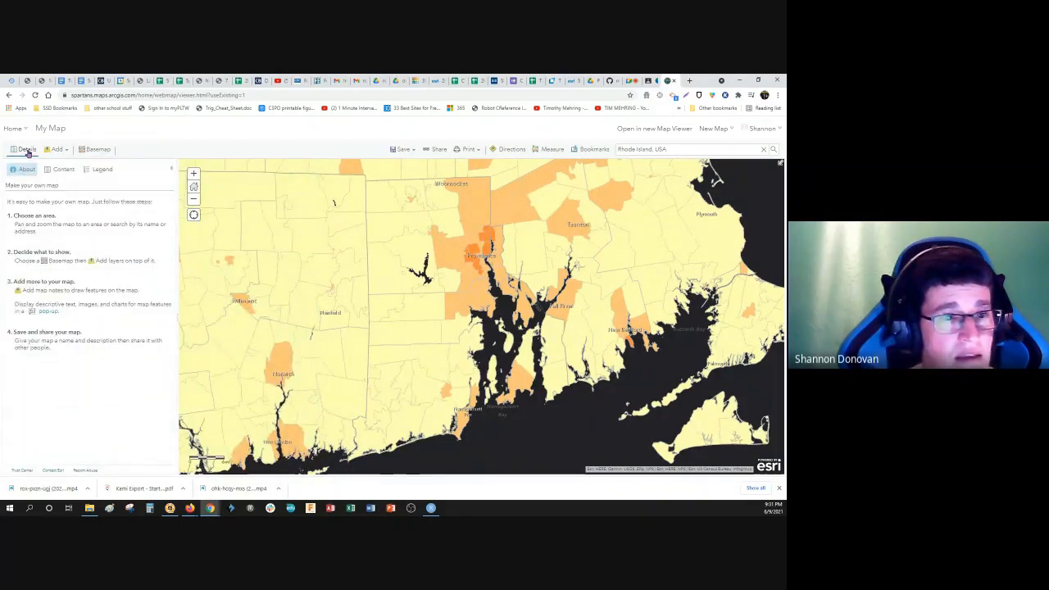
Step: Examine the sublayers of 2020 USA Population Density in the map contents and display the map's legend
click(27, 150)
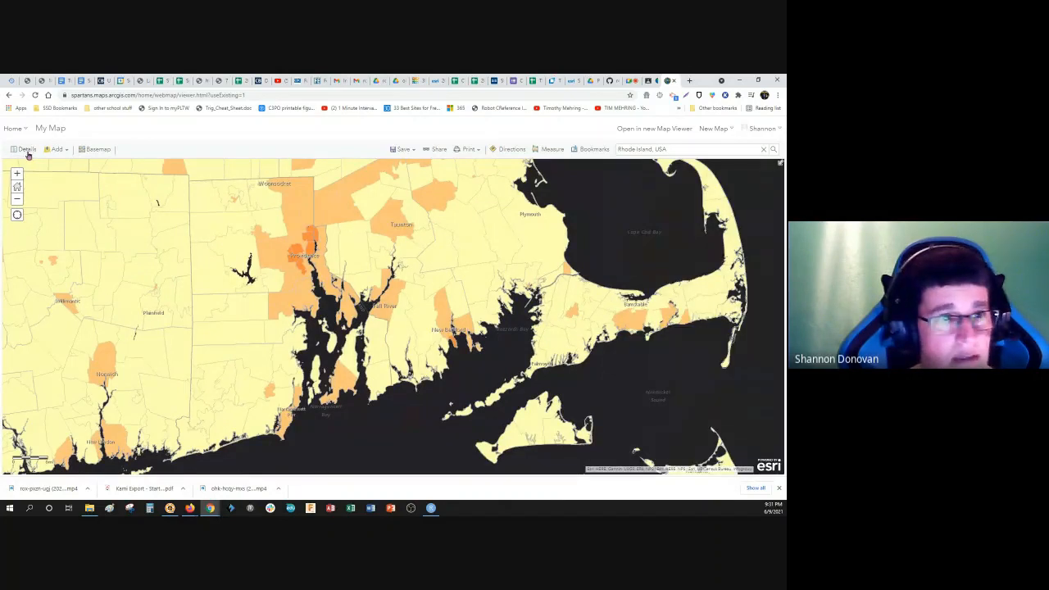
click(27, 151)
click(64, 169)
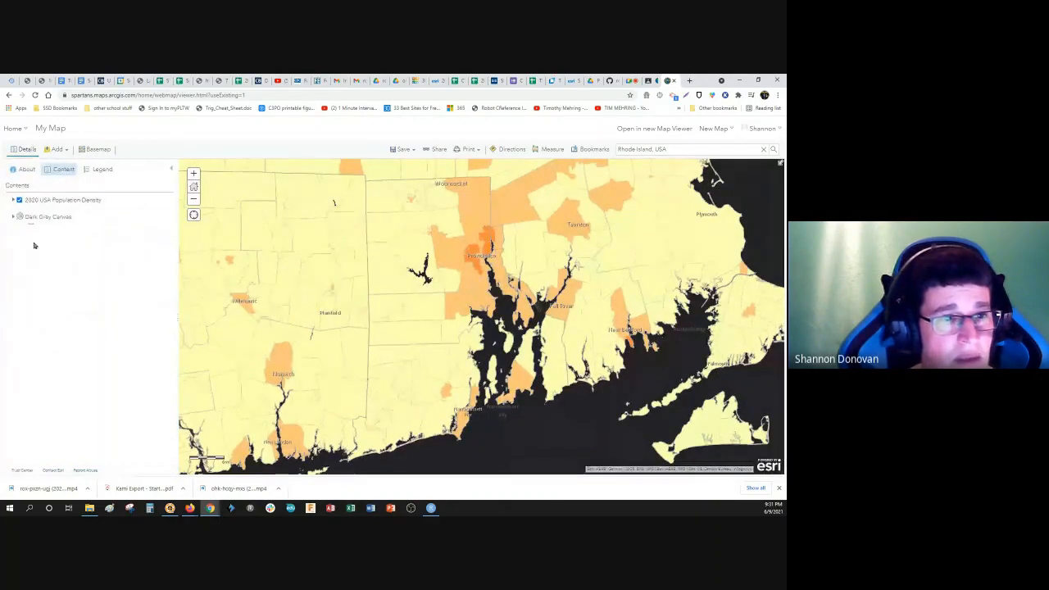
click(12, 202)
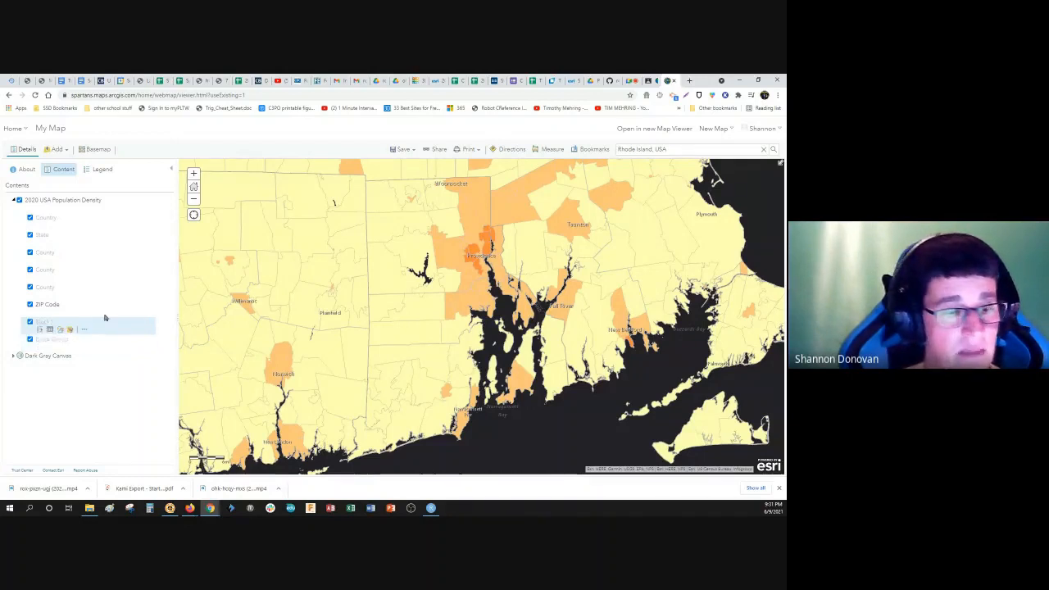
click(100, 171)
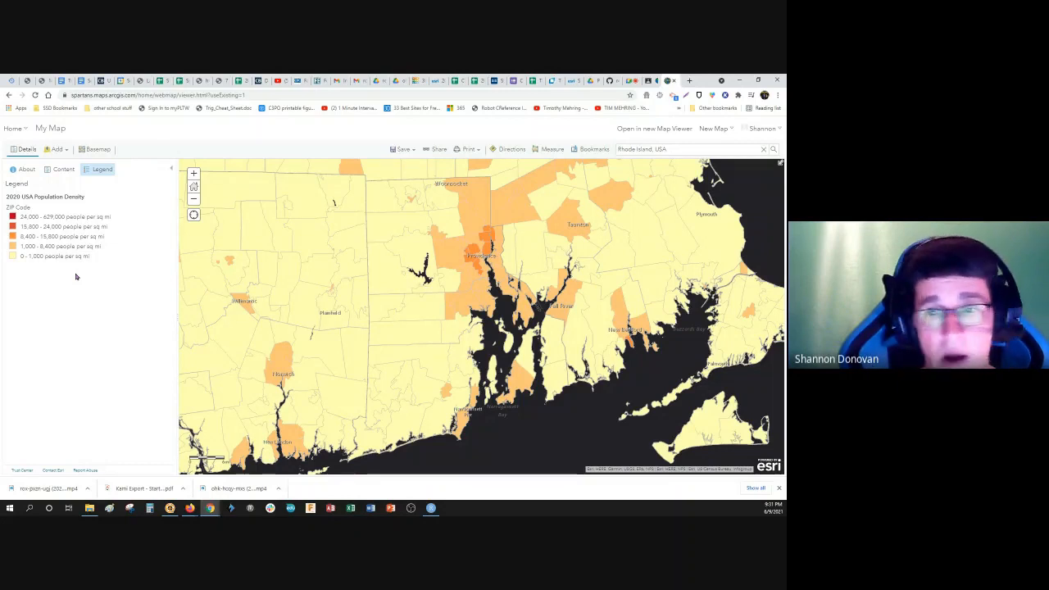
Step: Save the map with the title "RI Population" and the tag "RI Population"
click(402, 149)
click(408, 180)
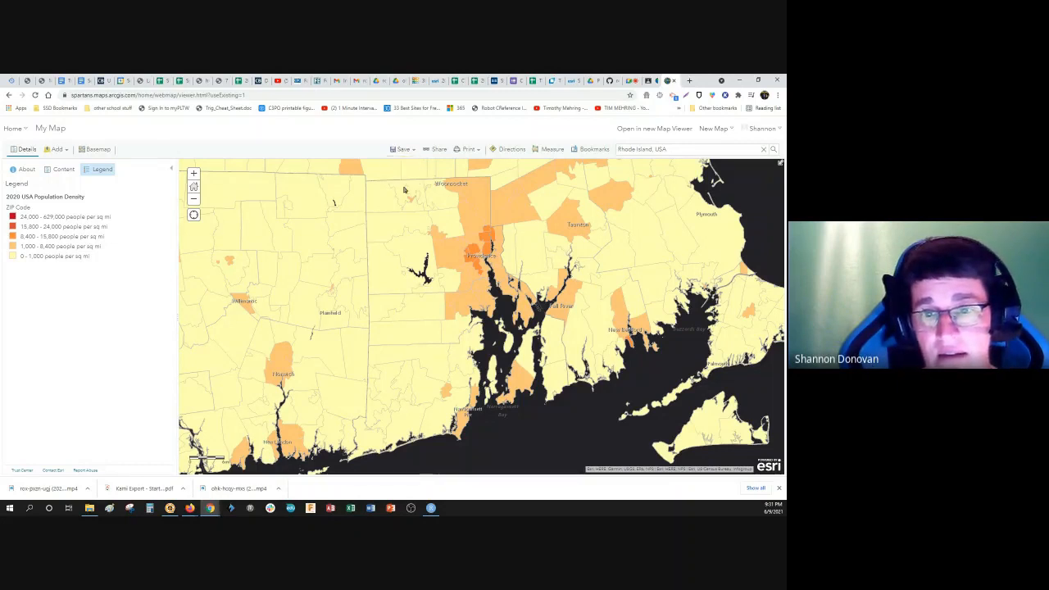
click(377, 277)
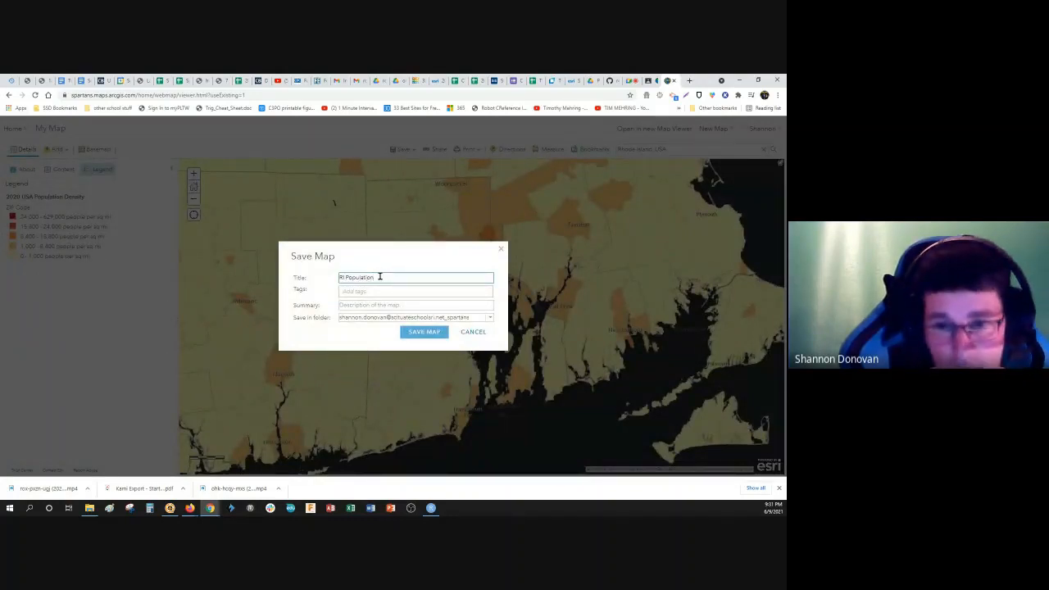
click(376, 291)
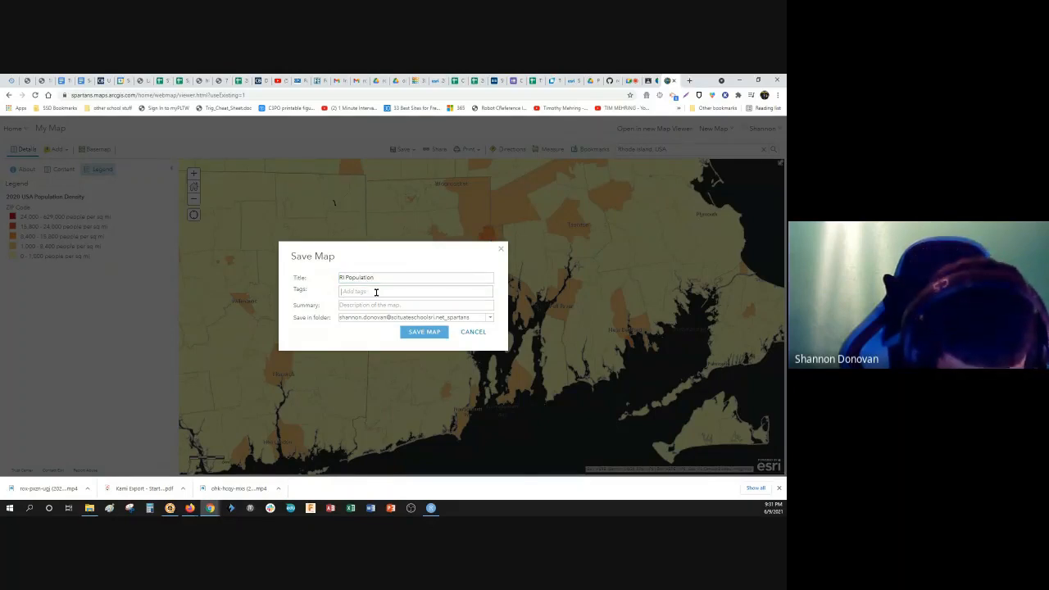
text(RO)
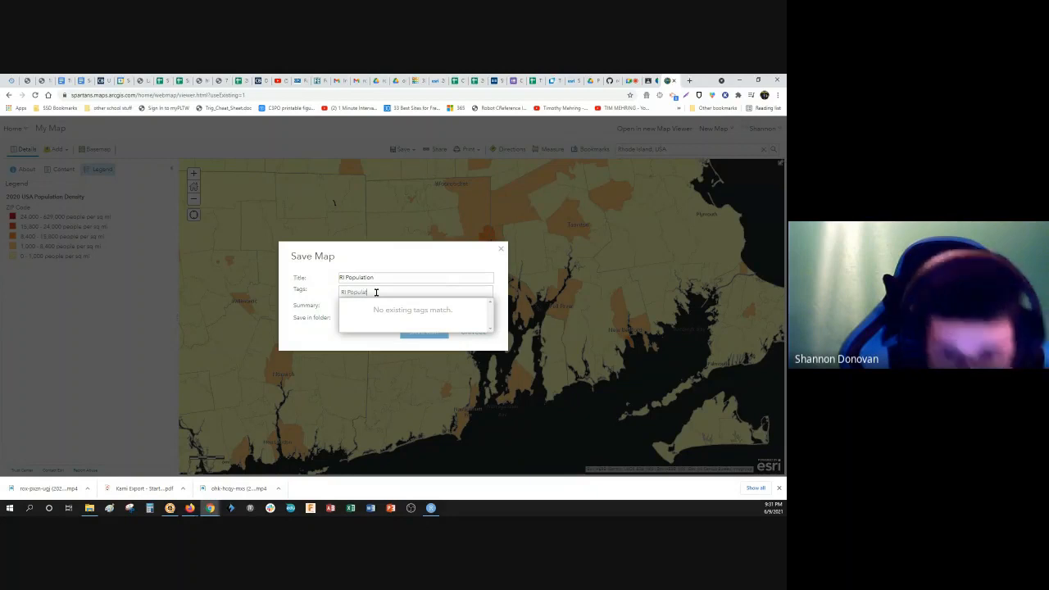
text( Population)
key(Return)
click(420, 336)
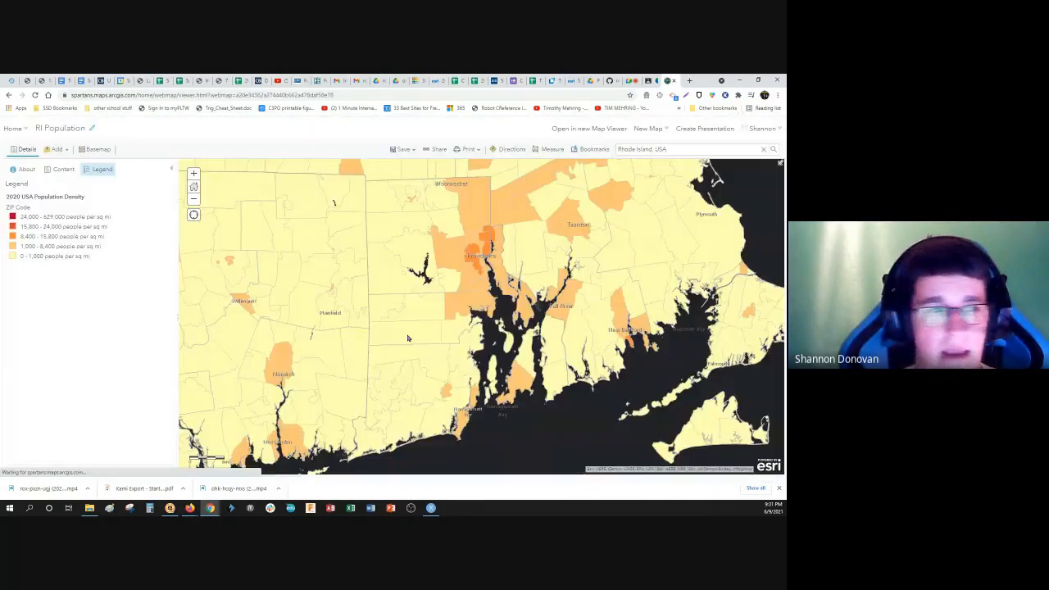
Step: Open the My Practice Map 2 story map from the saved content and put it in editing mode
click(18, 129)
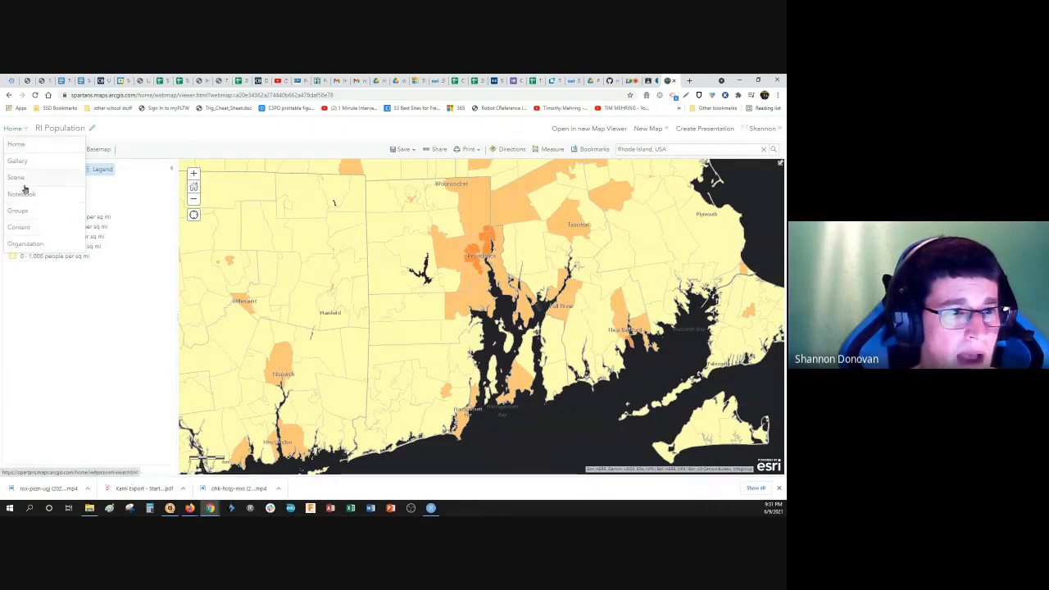
click(20, 228)
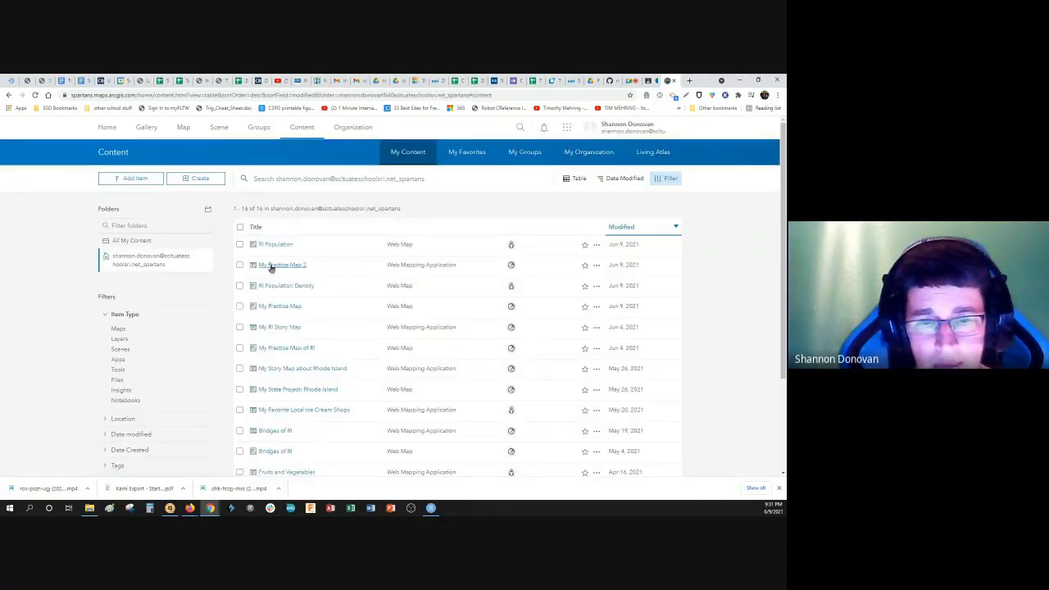
click(275, 267)
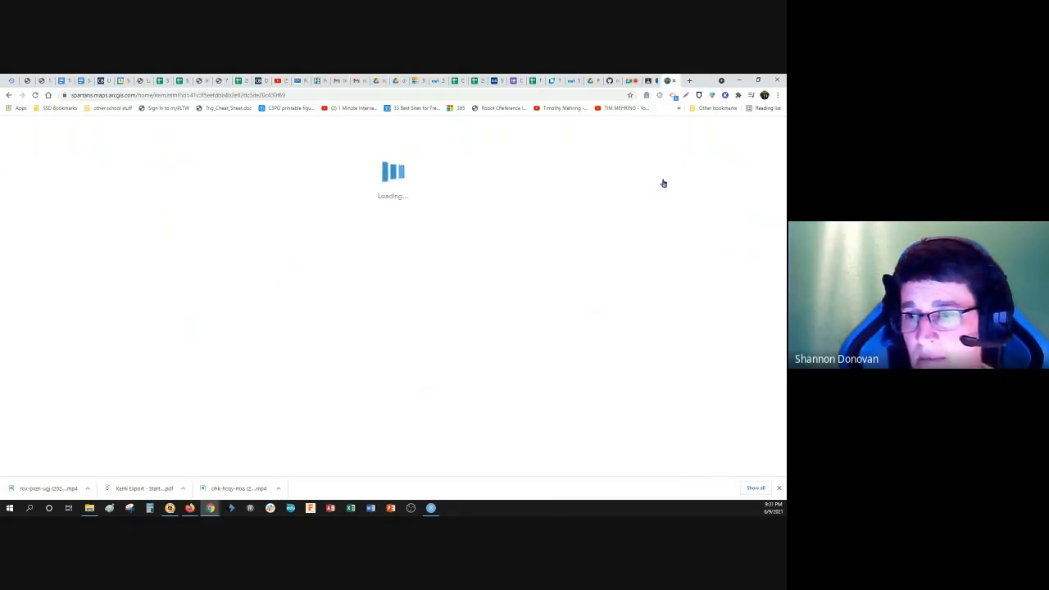
click(598, 181)
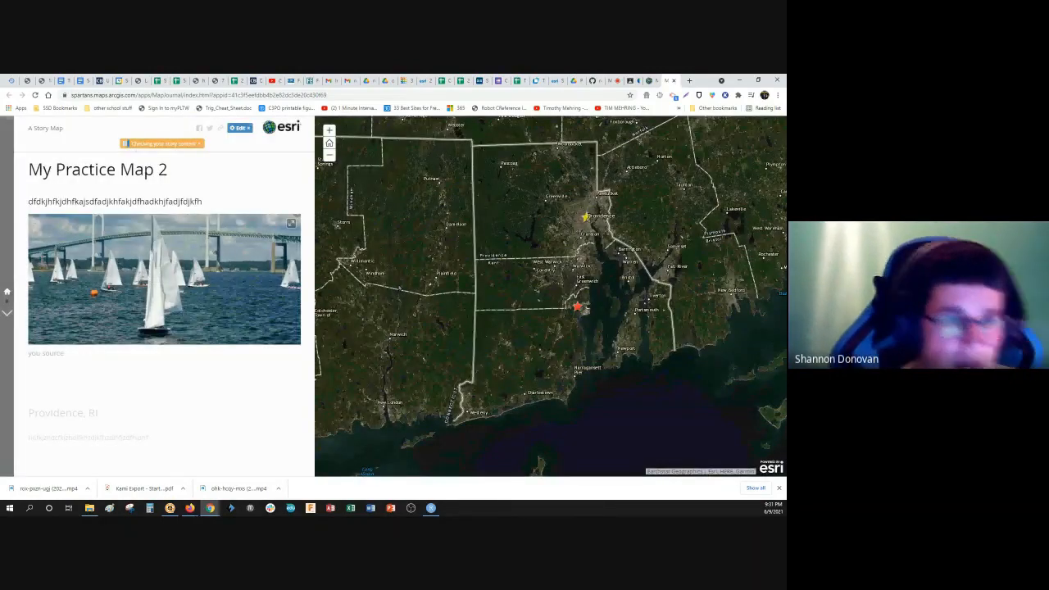
click(240, 128)
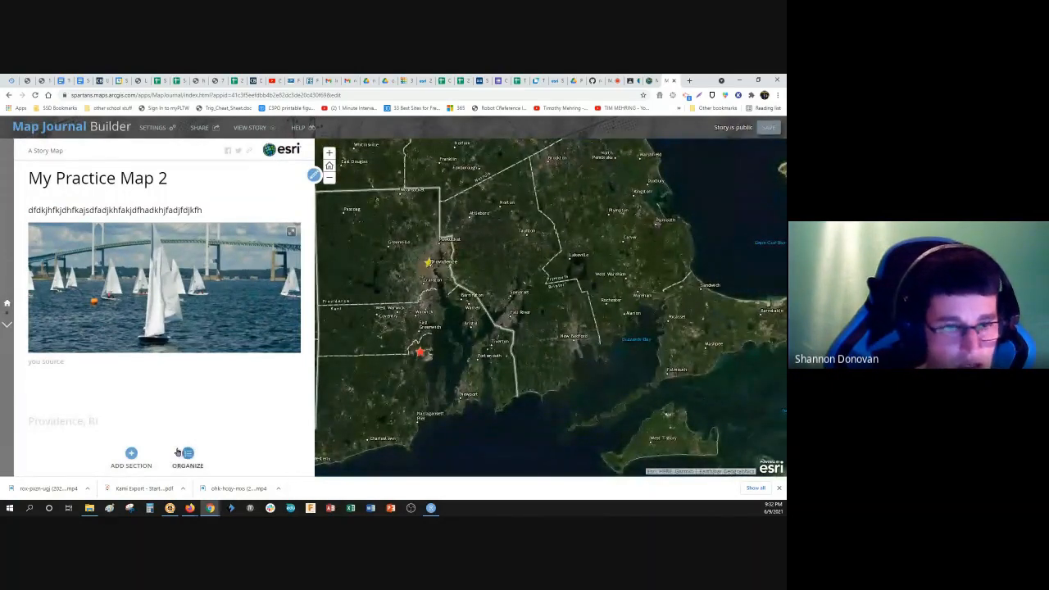
Step: Edit the Providence, RI section and set its main stage map to RI Population from My Content
click(6, 326)
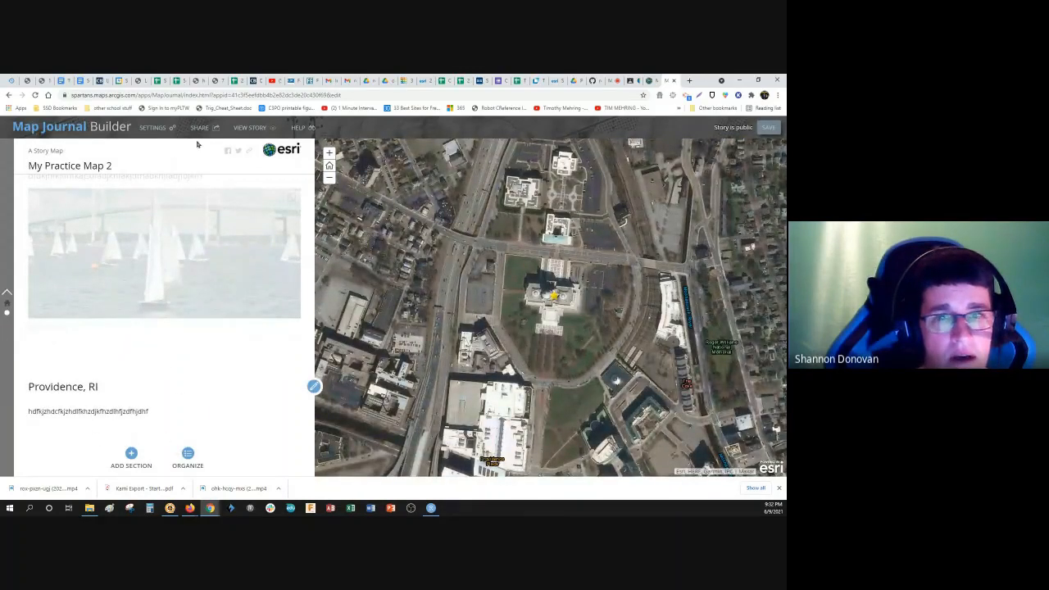
click(314, 387)
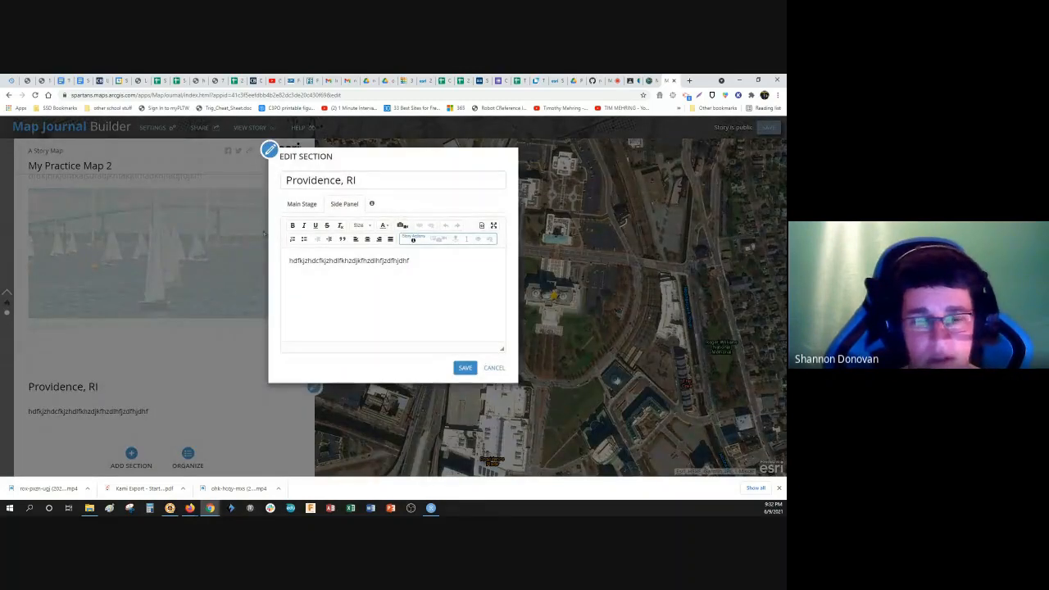
click(299, 204)
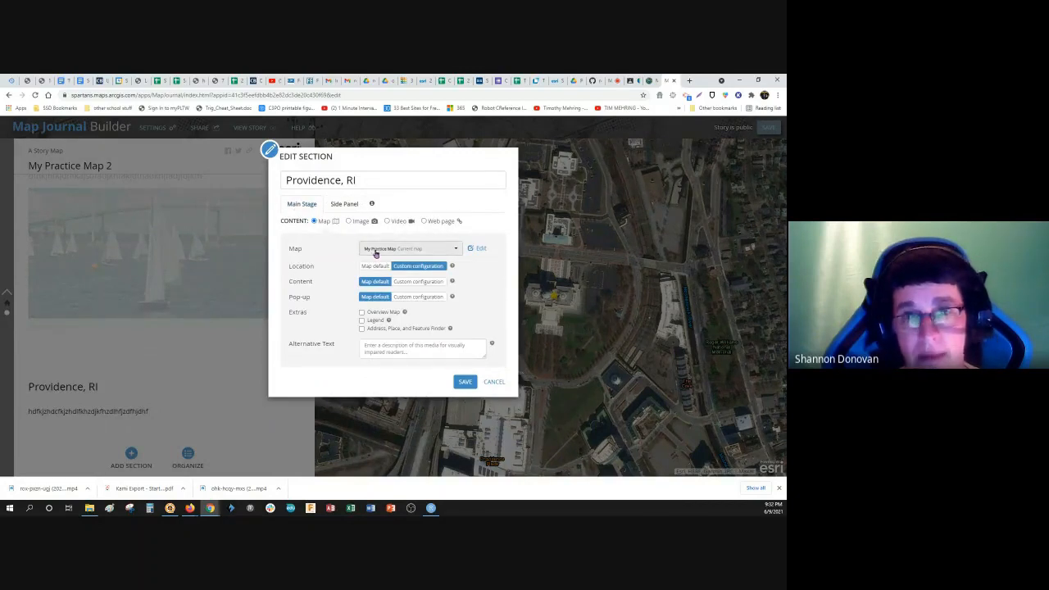
click(456, 247)
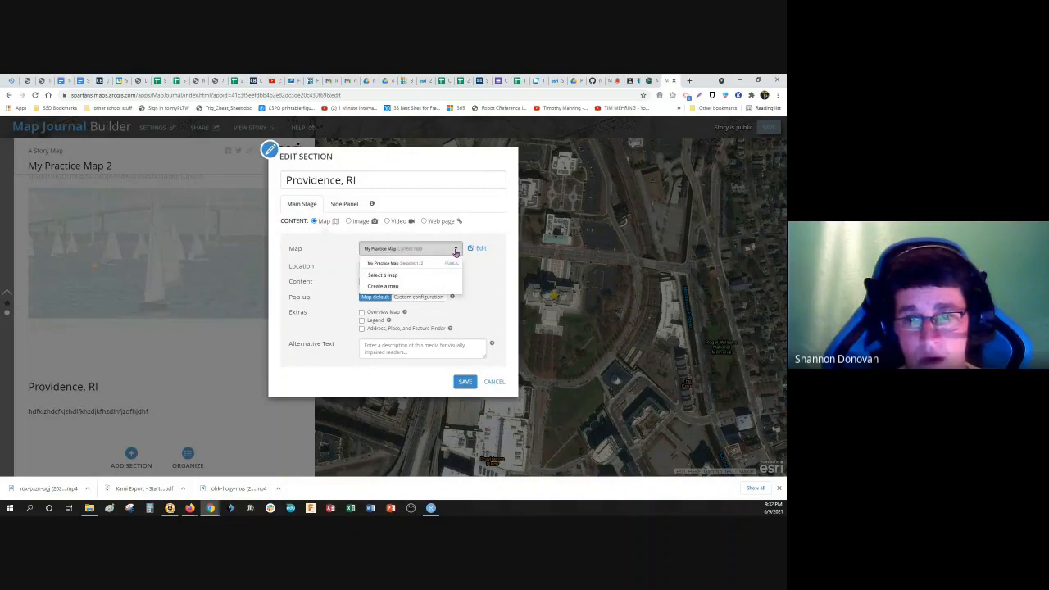
click(386, 277)
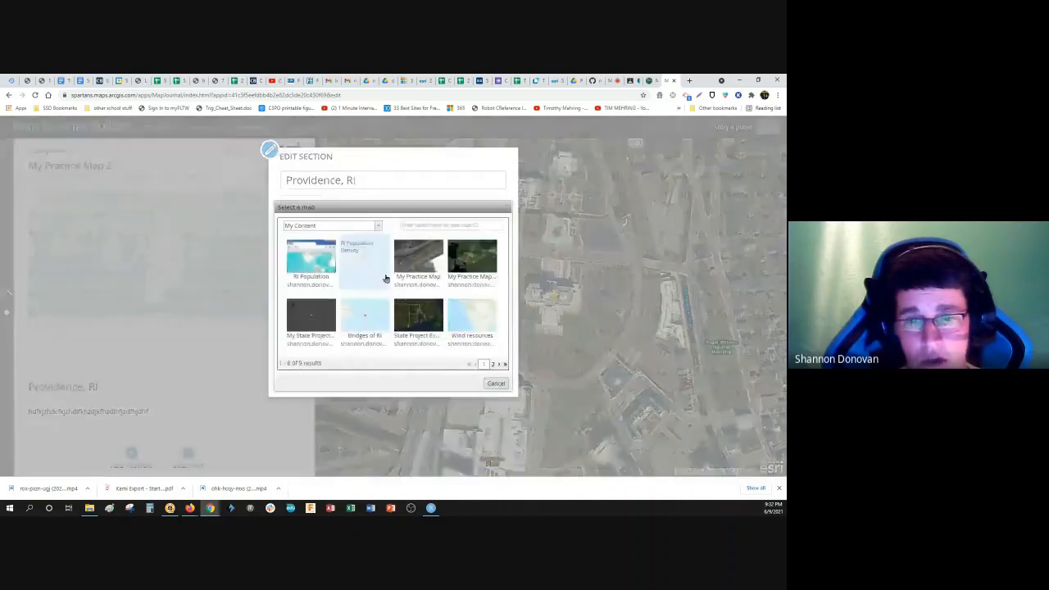
click(308, 264)
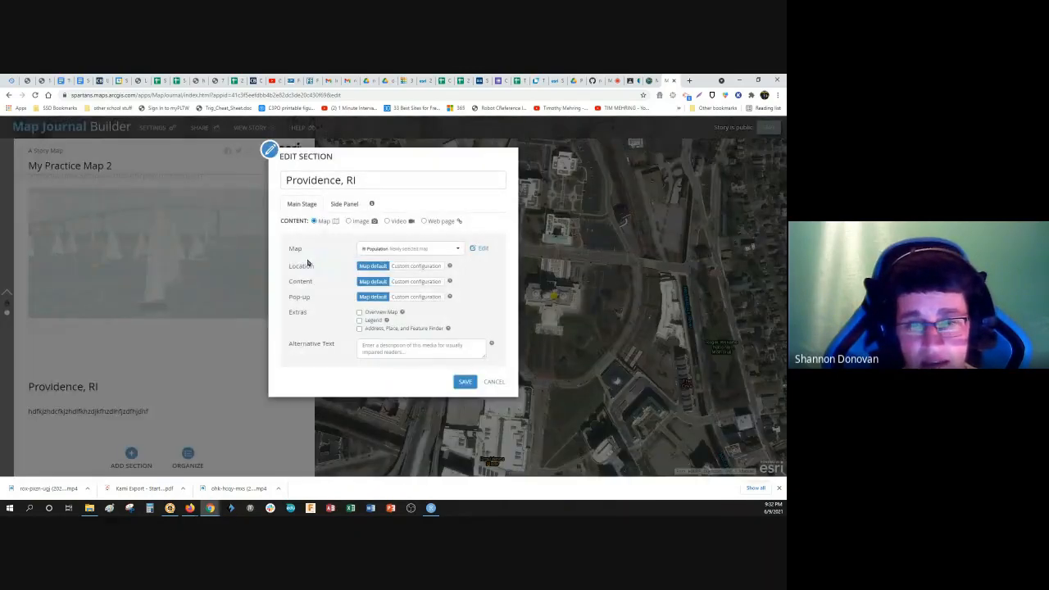
Step: Give the section's map a custom location framed on Rhode Island, check the side panel text and save the section
click(400, 265)
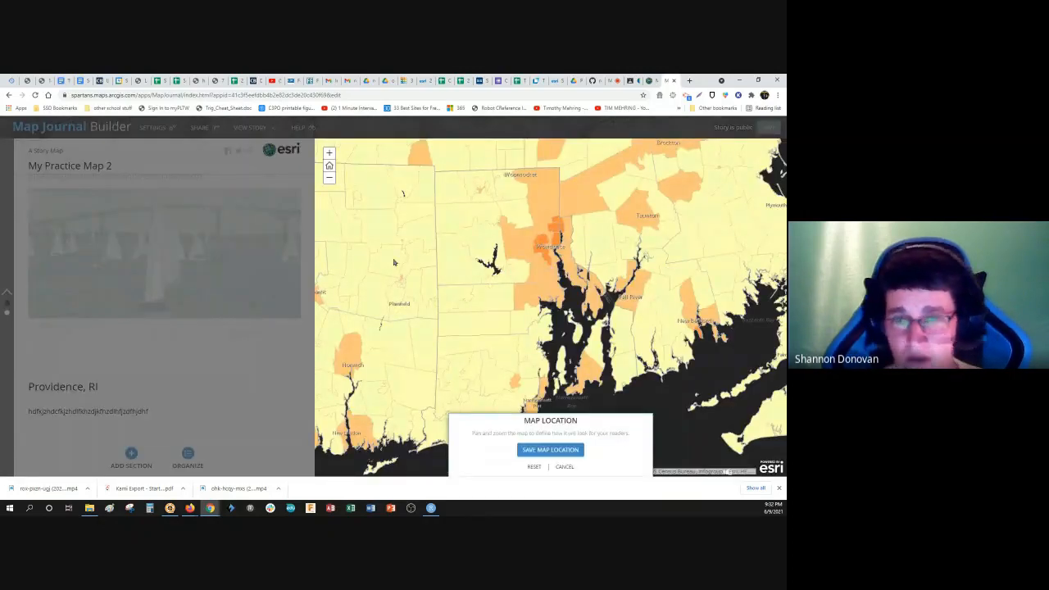
click(556, 450)
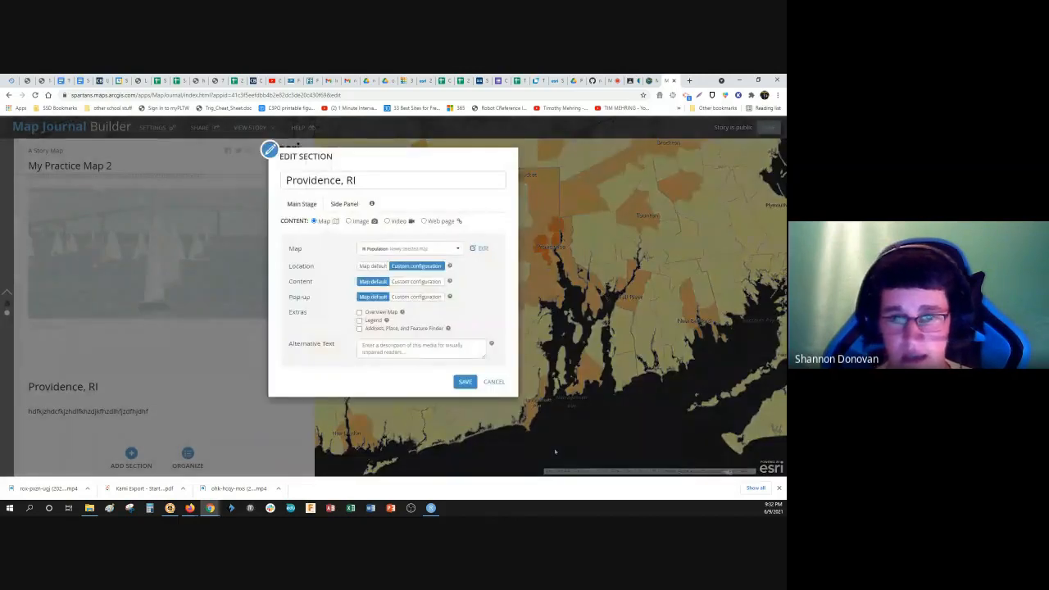
click(342, 204)
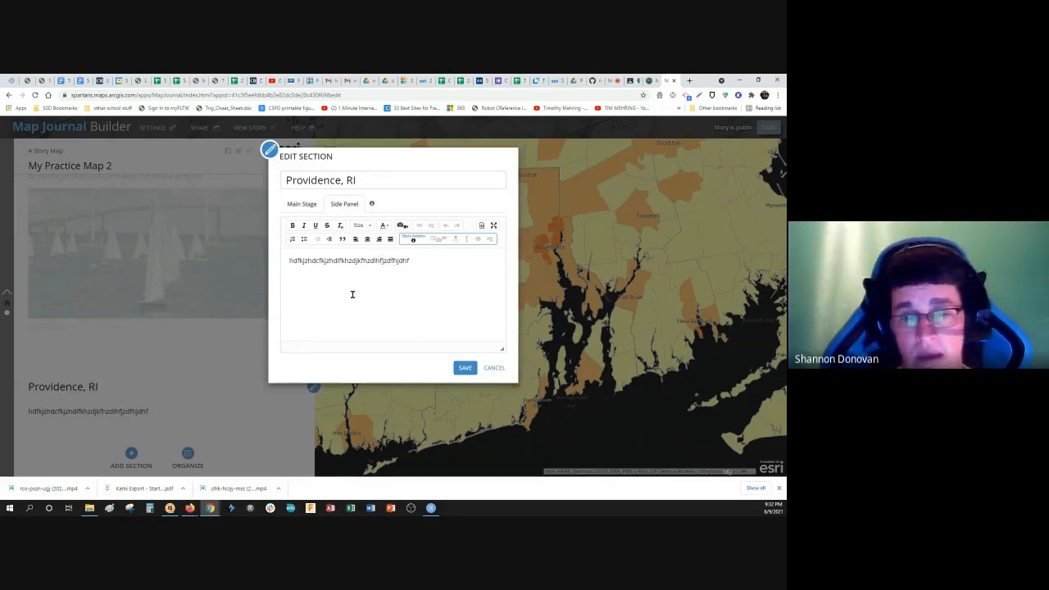
click(464, 367)
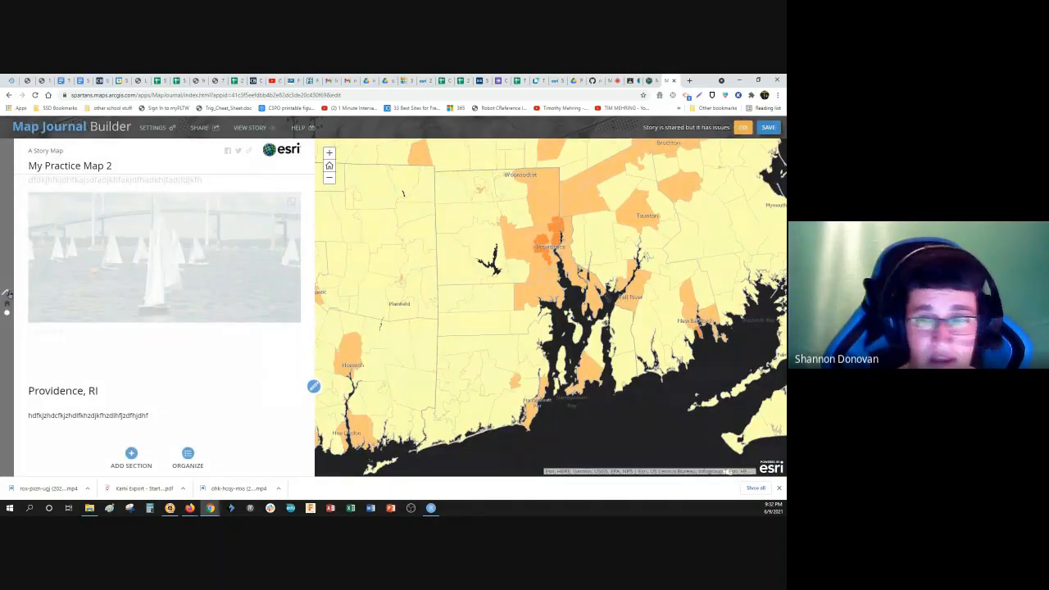
click(7, 327)
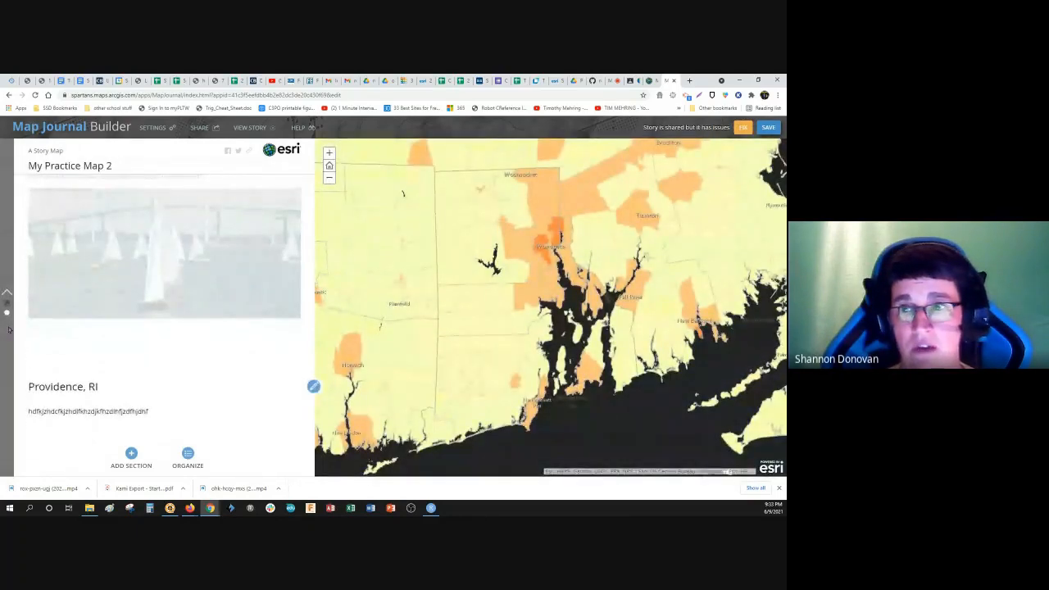